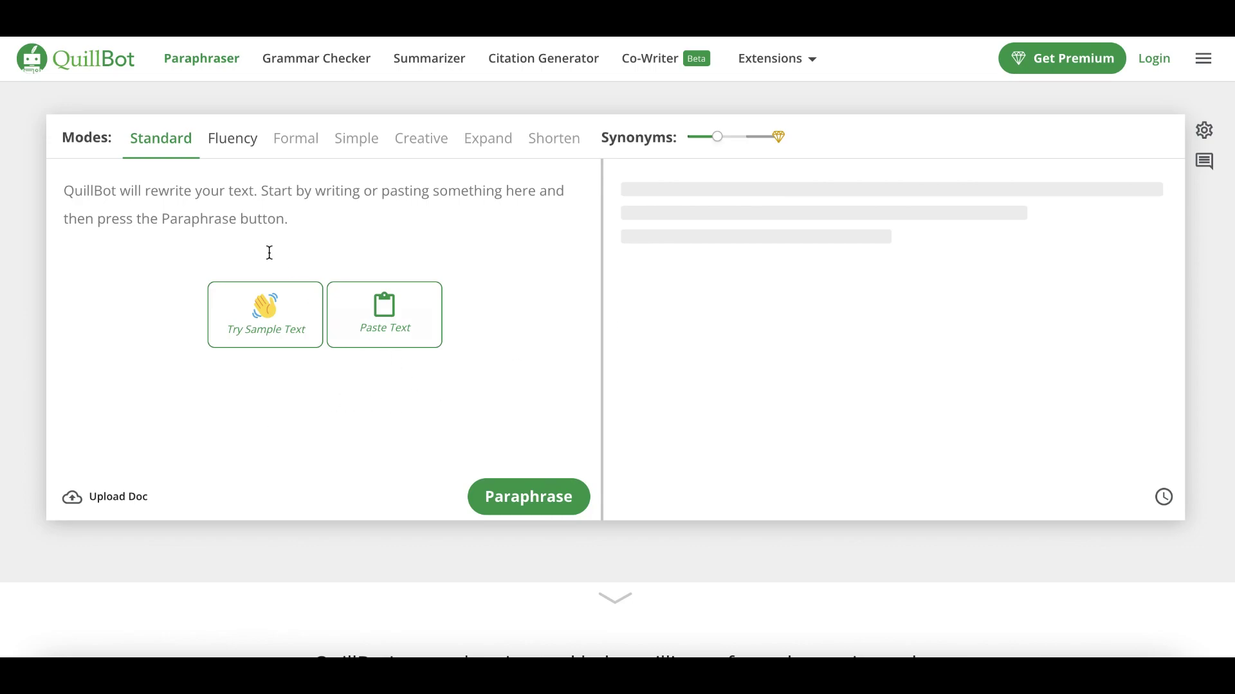
Switch the QuillBot paraphraser to the Fluency mode tab.
left_click(239, 143)
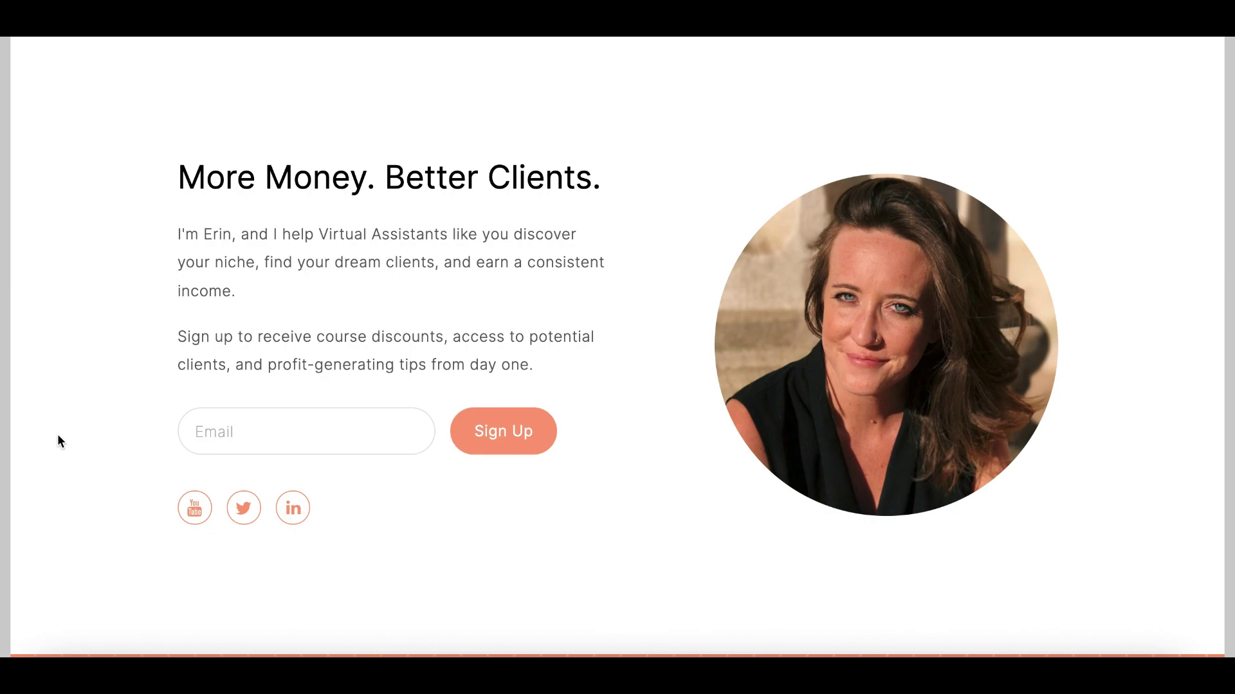
Select homepage paragraphs, then open VA Academy and select the two 'I'm your instructor' paragraphs.
left_click_drag(546, 365, 179, 239)
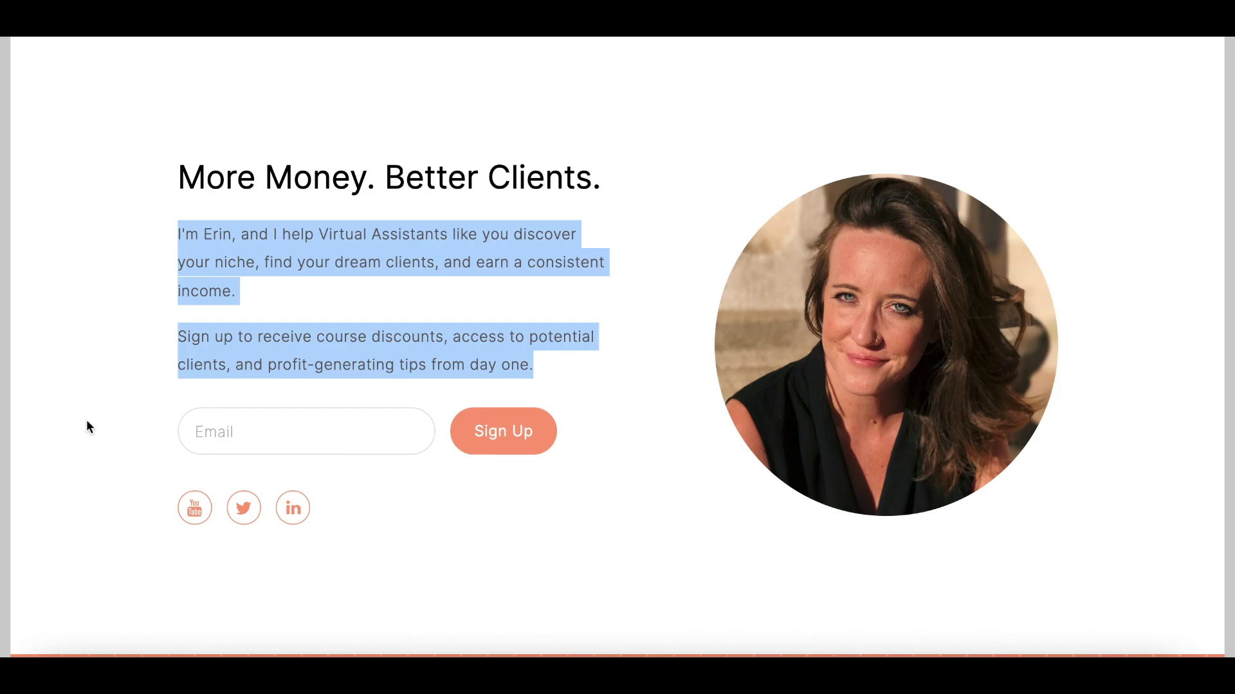
left_click(97, 462)
scroll(98, 462, "down", 4)
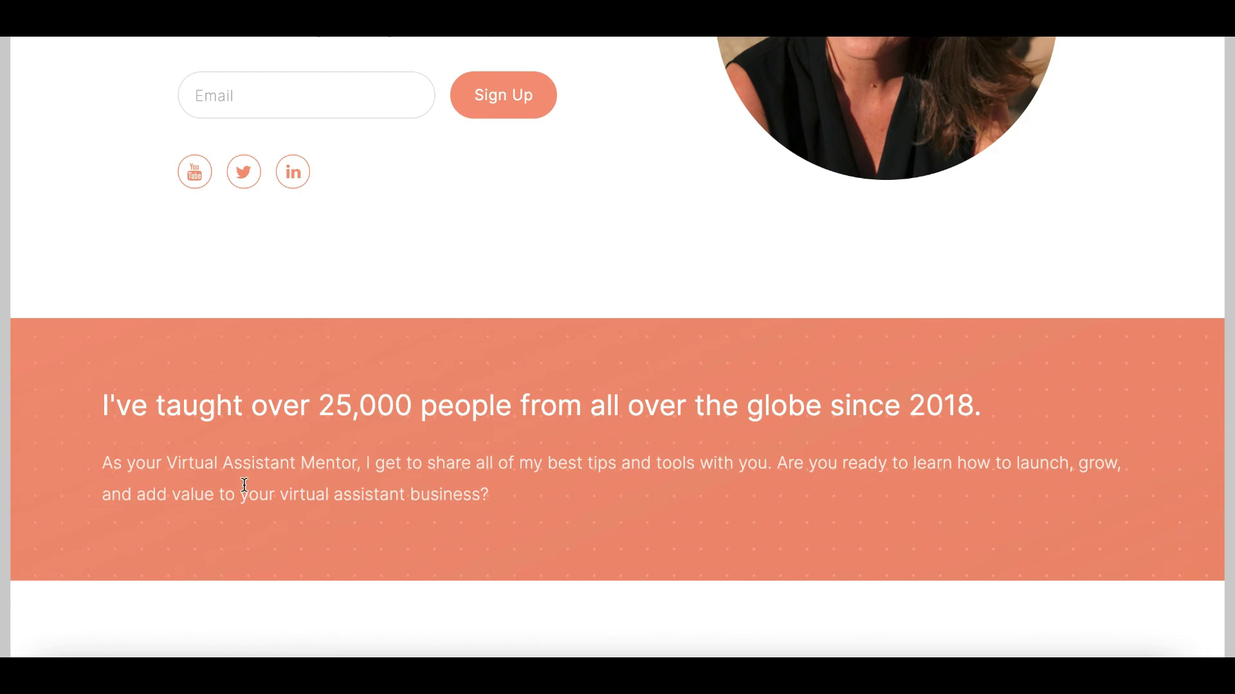
left_click_drag(505, 500, 110, 468)
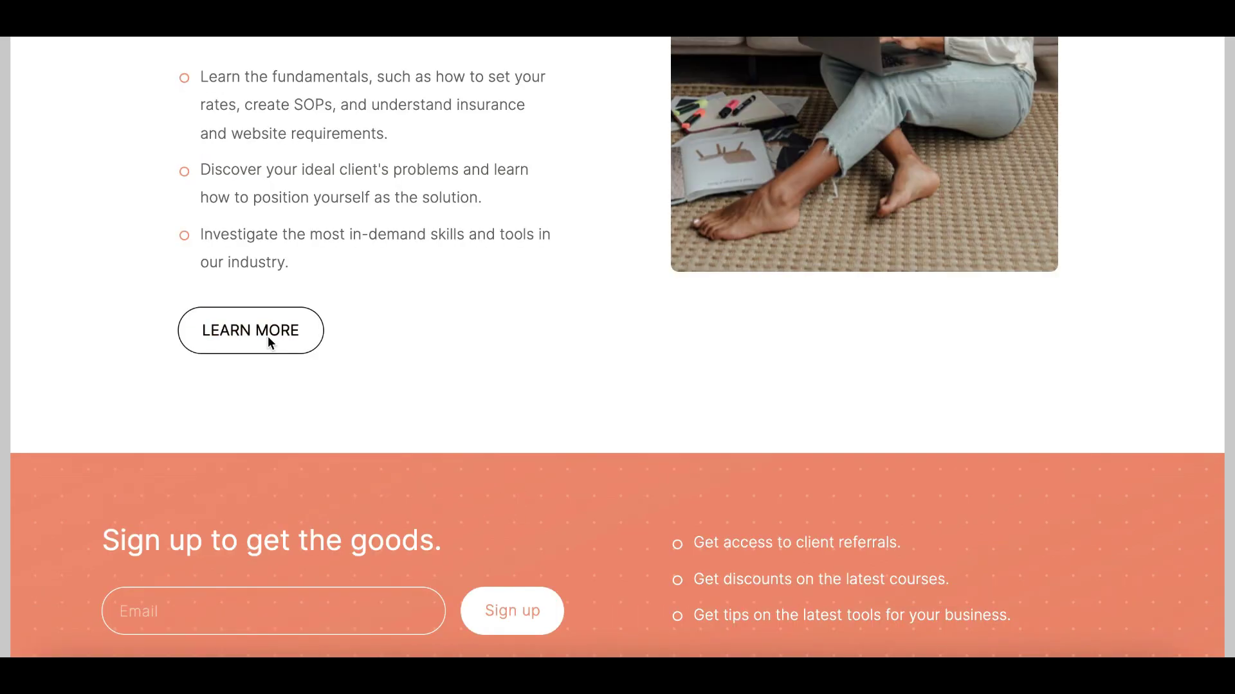
left_click(266, 336)
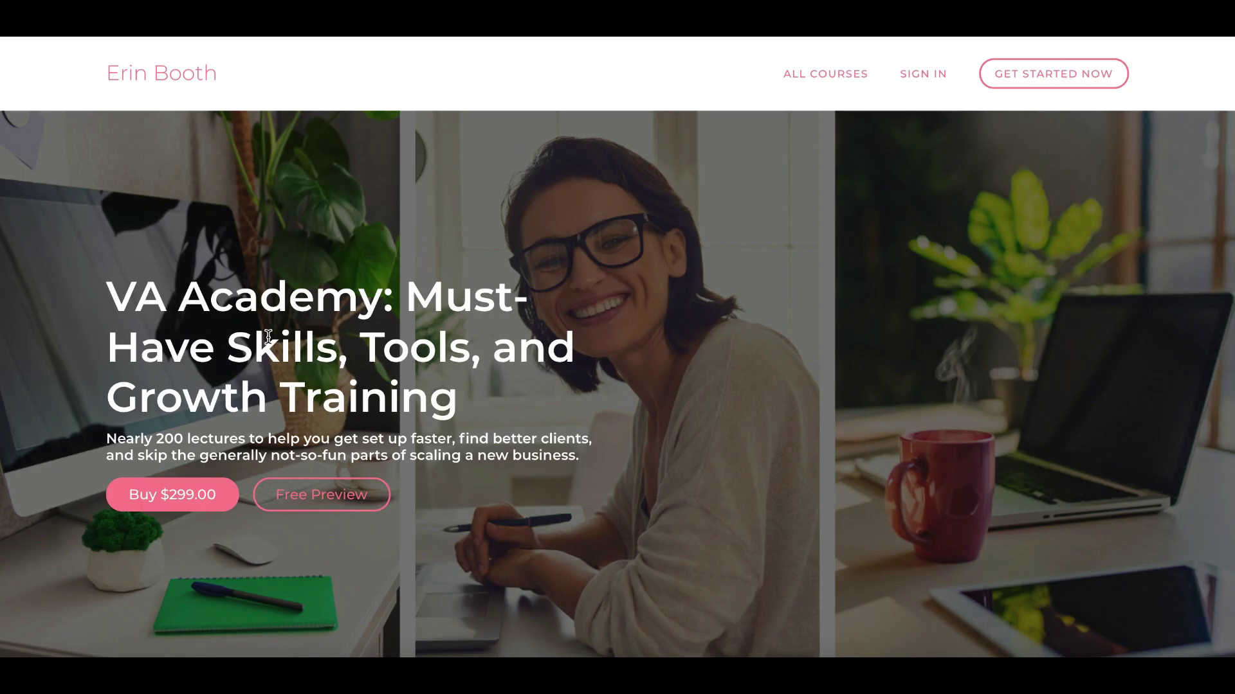
scroll(474, 371, "down", 6)
scroll(83, 511, "down", 3)
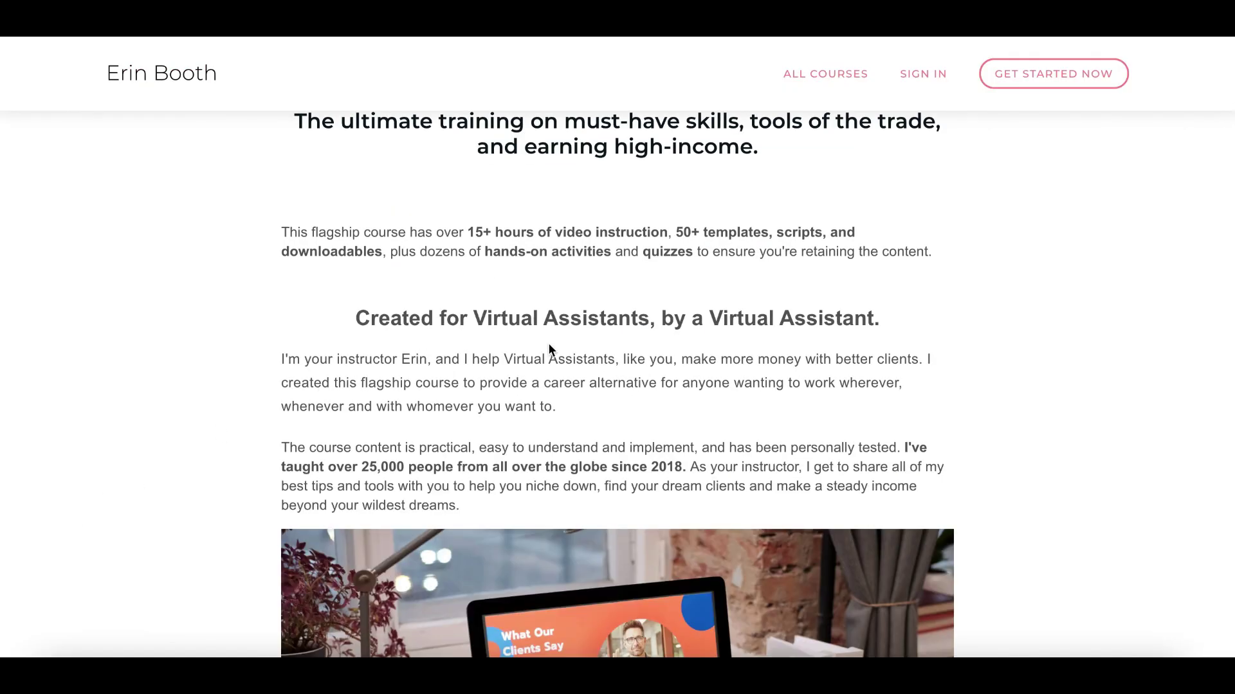
left_click_drag(477, 506, 266, 361)
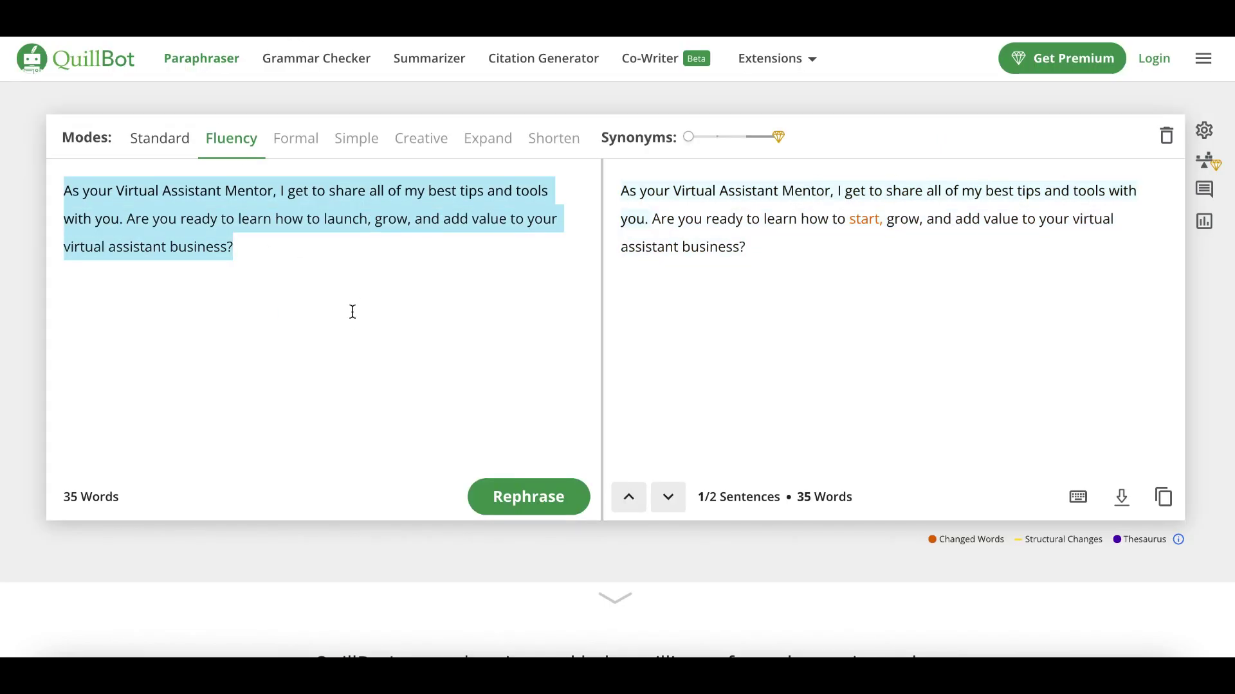
Paste the two instructor paragraphs and get a 106-word Fluency rewrite.
type("I'm your instructor Erin, and I help Virtual Assistants, like you, make more money with better clients. I created this flagship course to provide a career alternative for anyone wanting to work wherever, whenever and with whomever you want to. The course content is practical, easy to understand and implement, and has been personally tested. I've taught over 25,000 people from all over the globe since 2018. As your instructor, I get to share all of my best tips and tools with you to help you niche down, find your dream clients and make a steady income beyond your wildest dreams.")
left_click(524, 495)
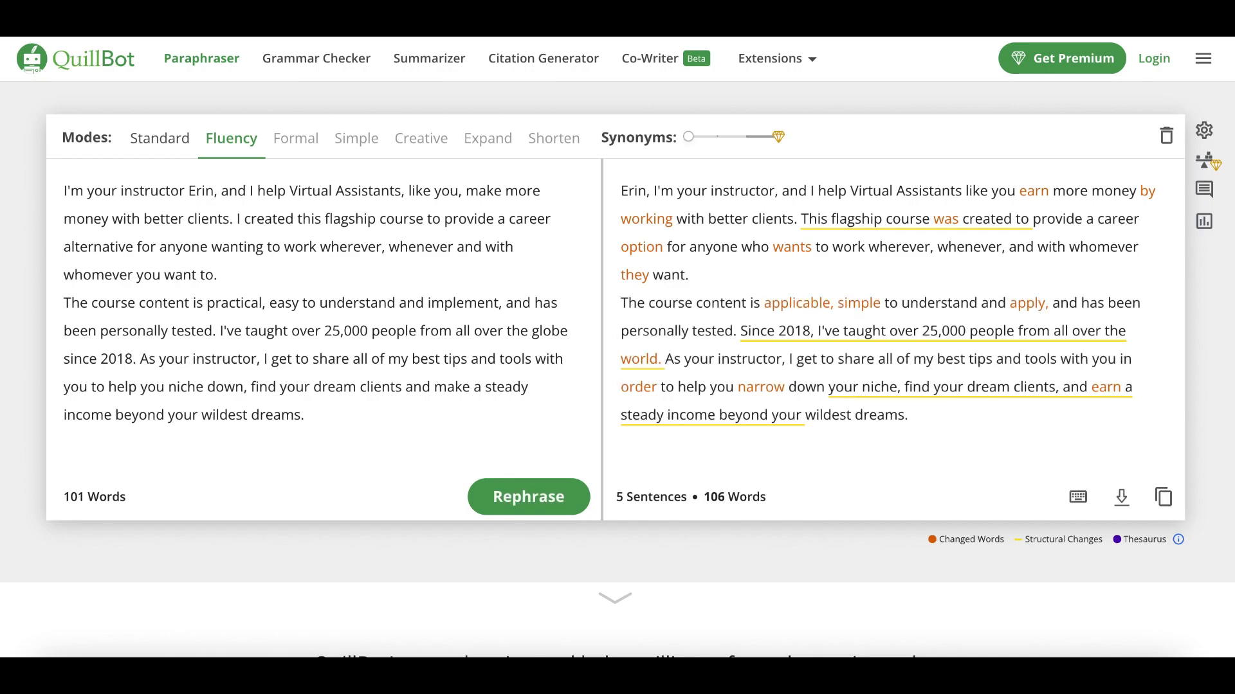
scroll(303, 249, "down", 1)
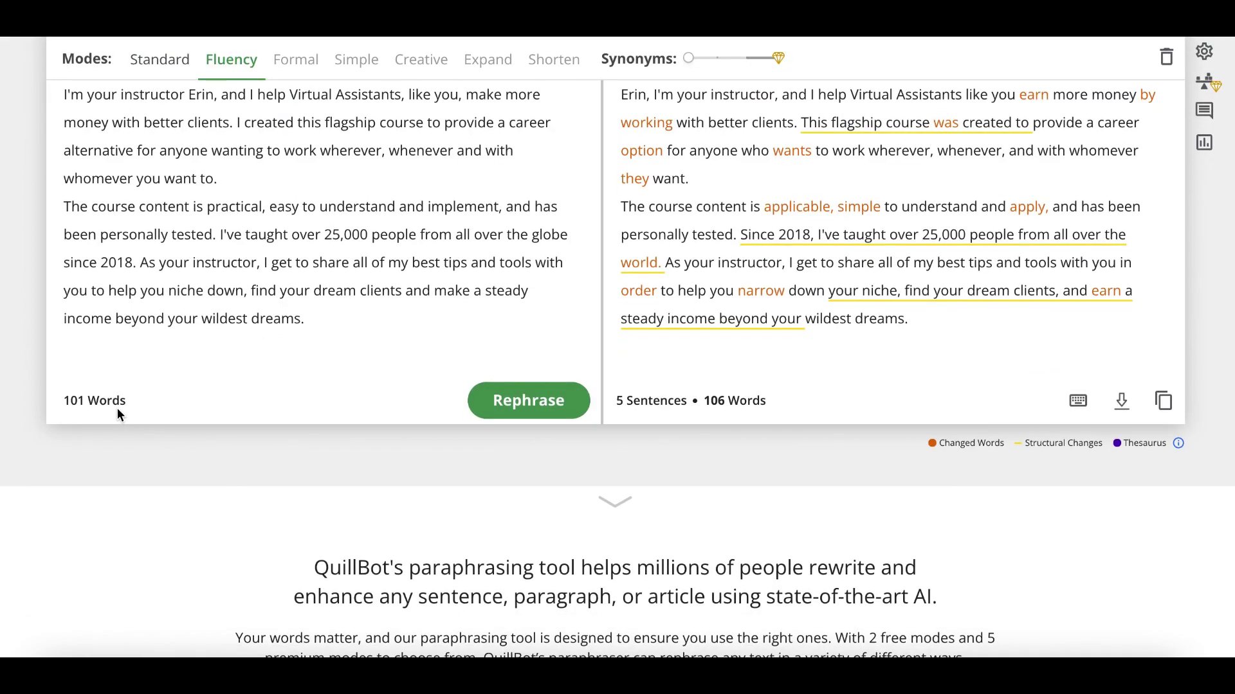
mouse_move(95, 497)
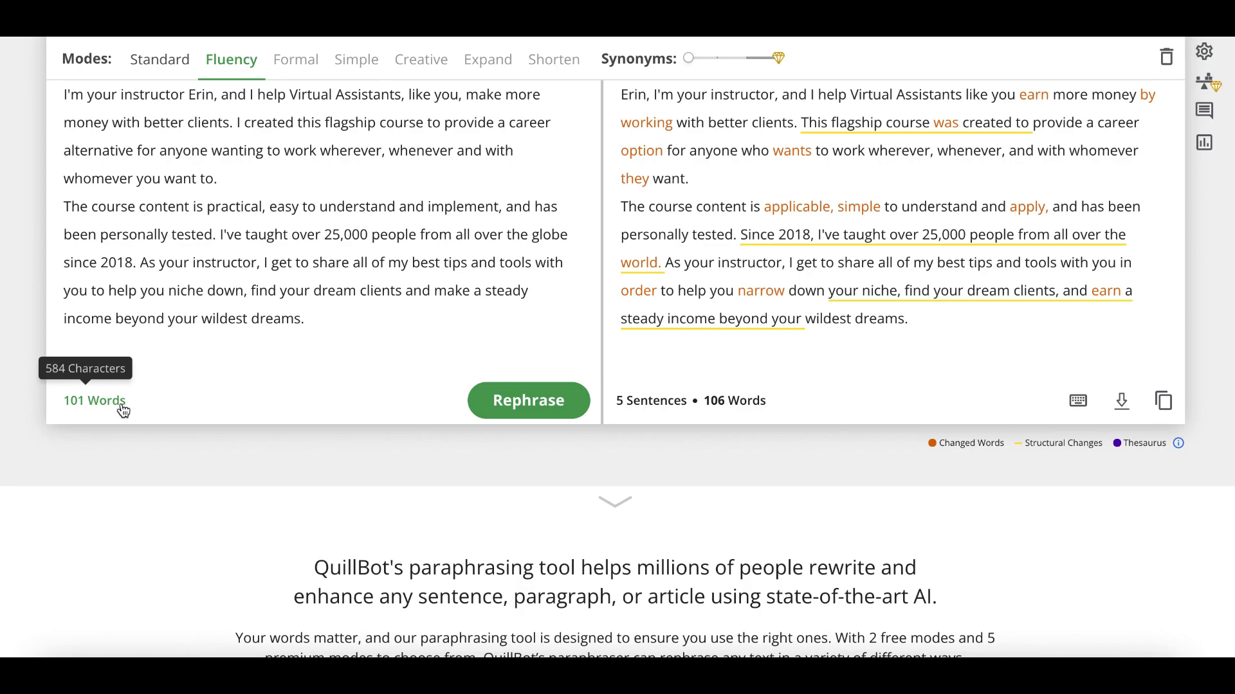
scroll(121, 403, "up", 1)
scroll(120, 403, "up", 1)
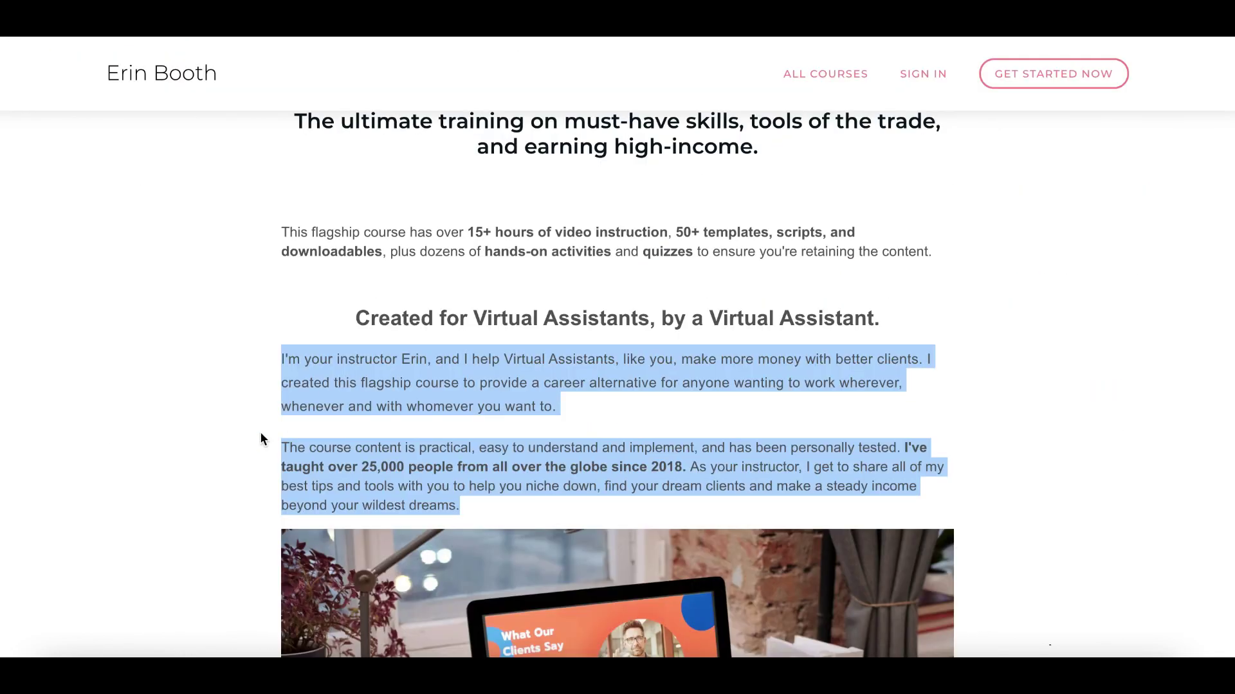
scroll(262, 439, "down", 5)
scroll(285, 508, "down", 3)
scroll(284, 508, "down", 3)
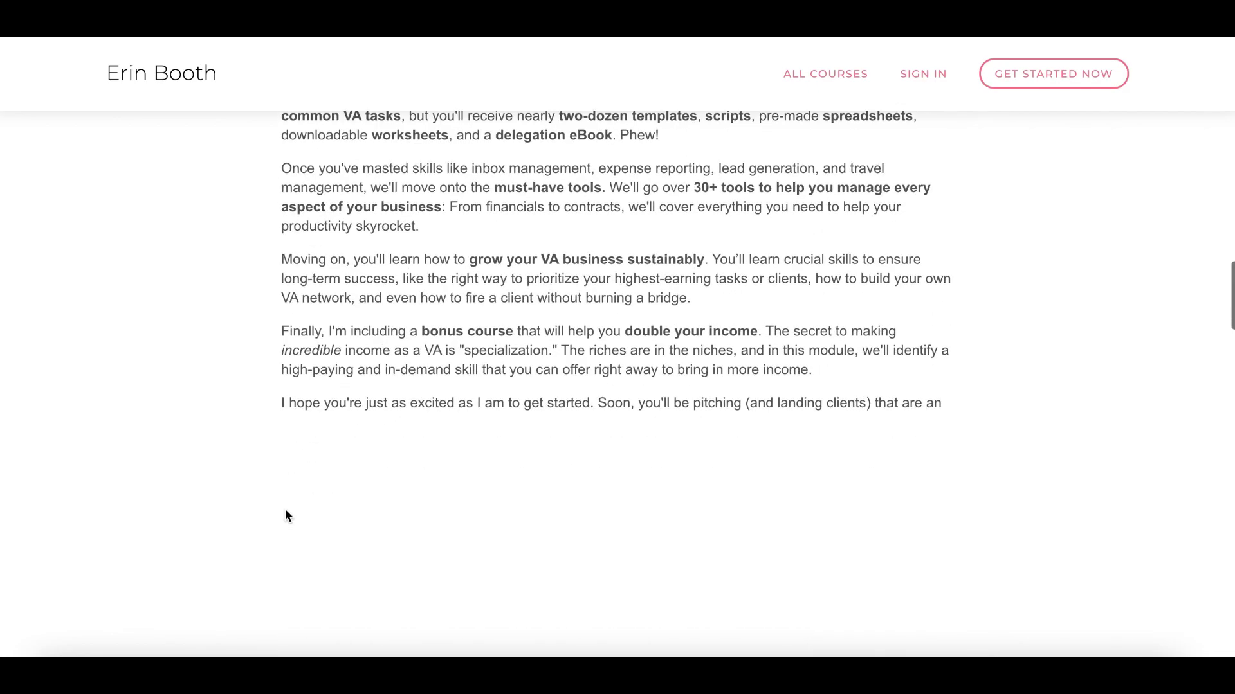
scroll(207, 413, "up", 1)
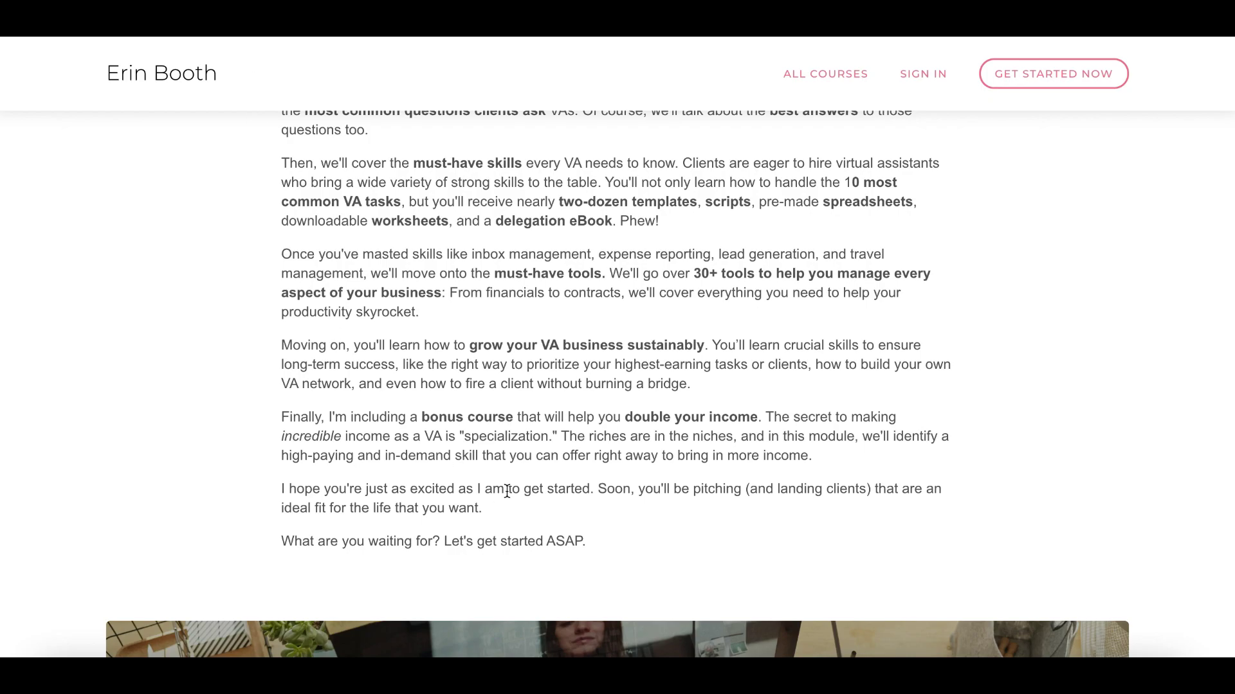
Select the four closing paragraphs, from 'Moving on' through 'What are you waiting for?'.
left_click_drag(586, 542, 277, 344)
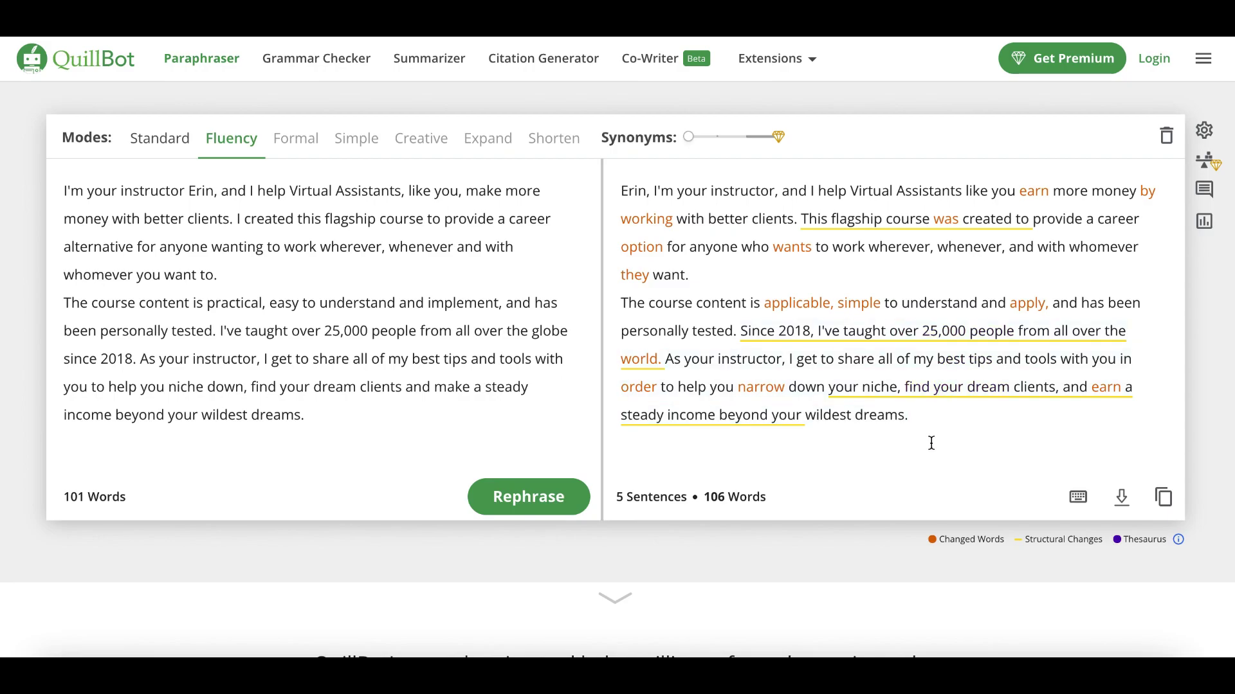
Rephrase the course paragraphs in Standard mode and open the Premium pricing page via Shorten.
left_click(160, 138)
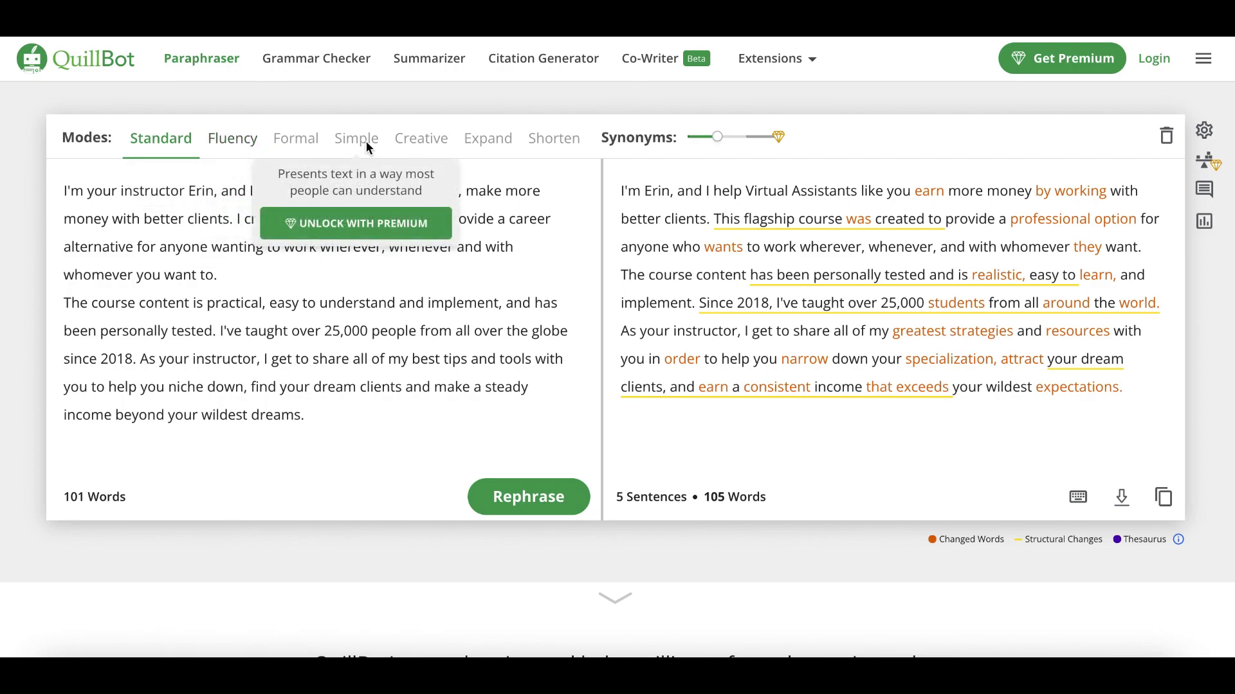
mouse_move(553, 139)
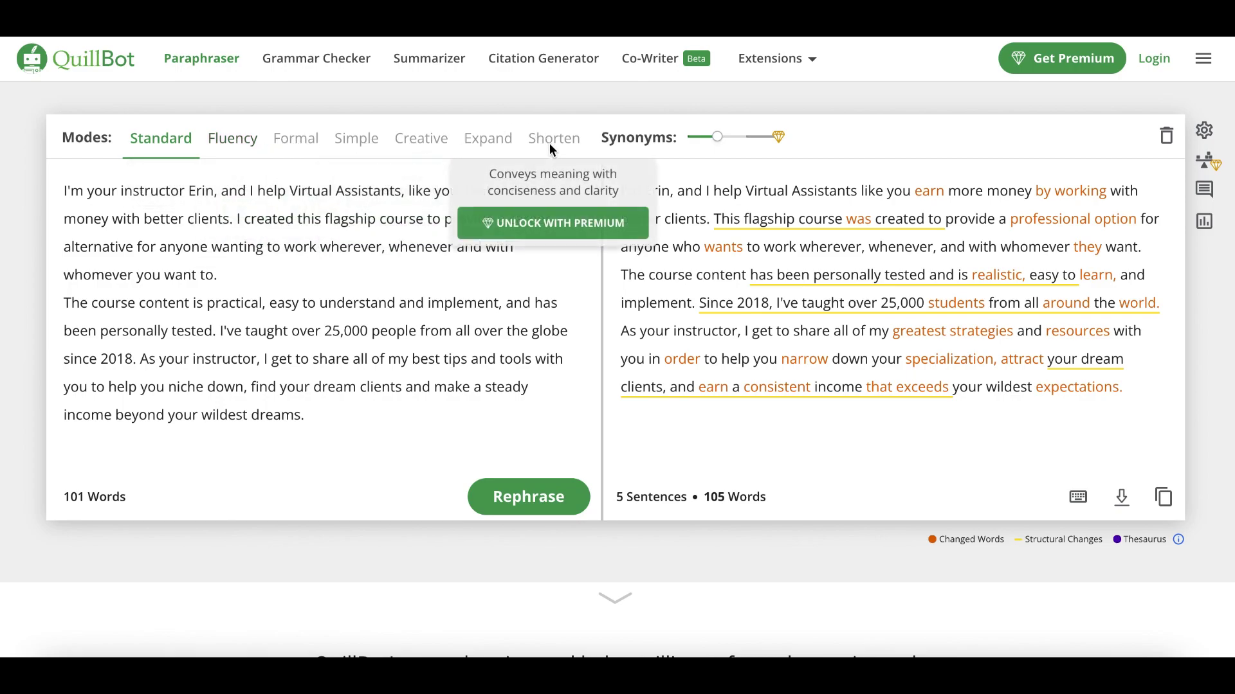
left_click(587, 230)
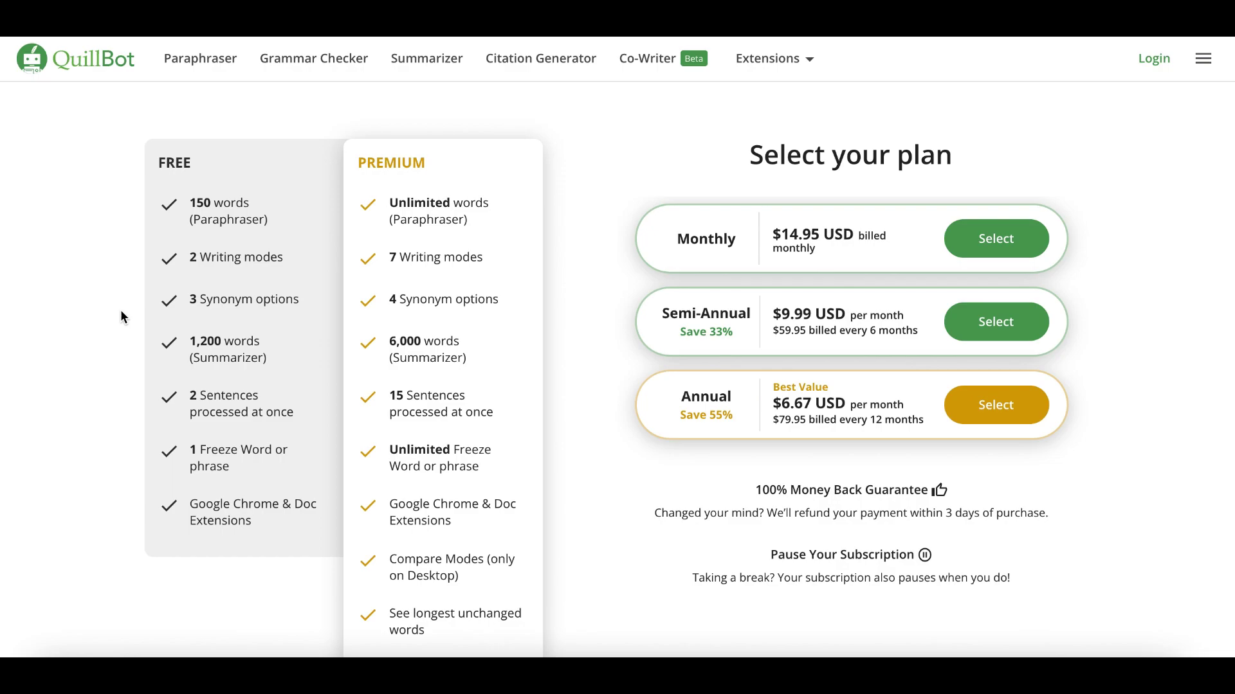
scroll(121, 310, "down", 5)
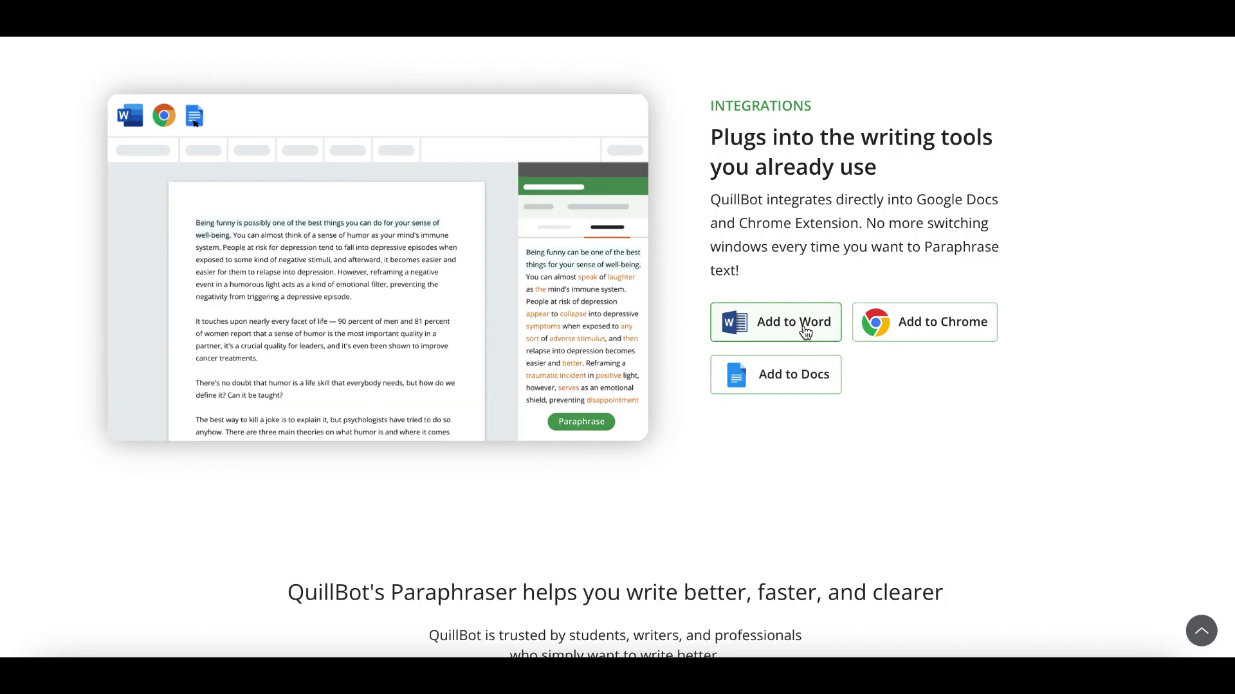
Add QuillBot to Chrome and view the extension pinning walkthrough.
left_click(954, 327)
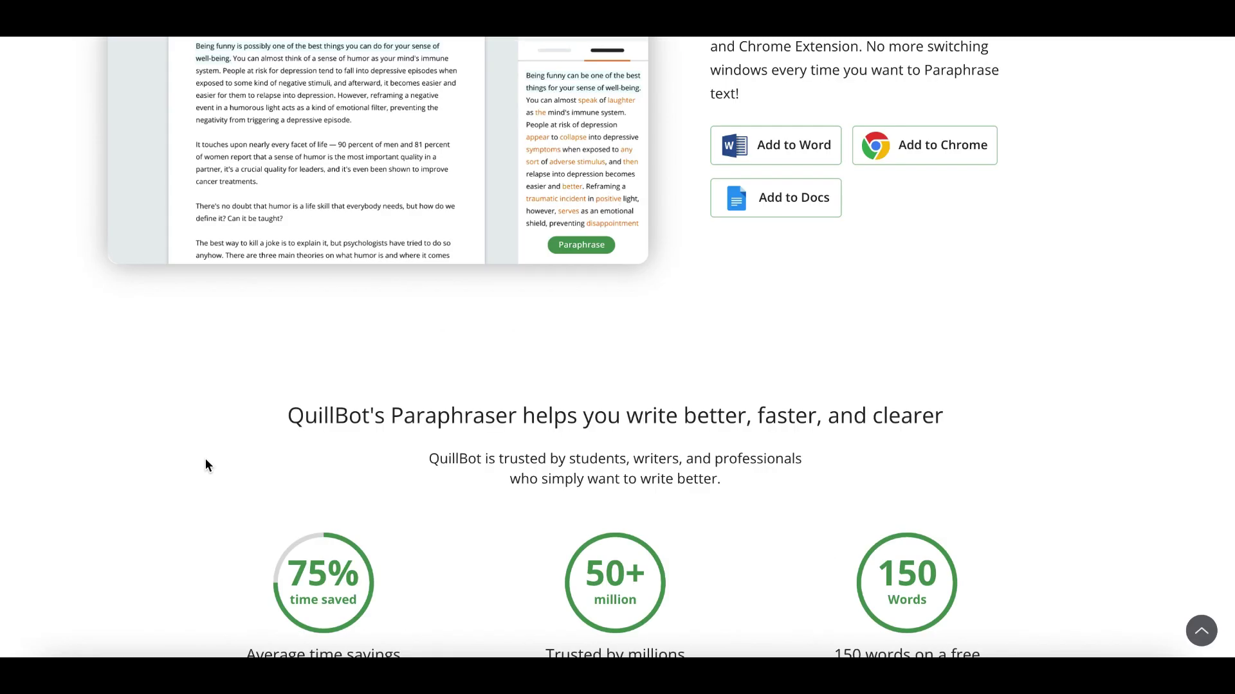
scroll(206, 465, "down", 5)
scroll(206, 466, "down", 3)
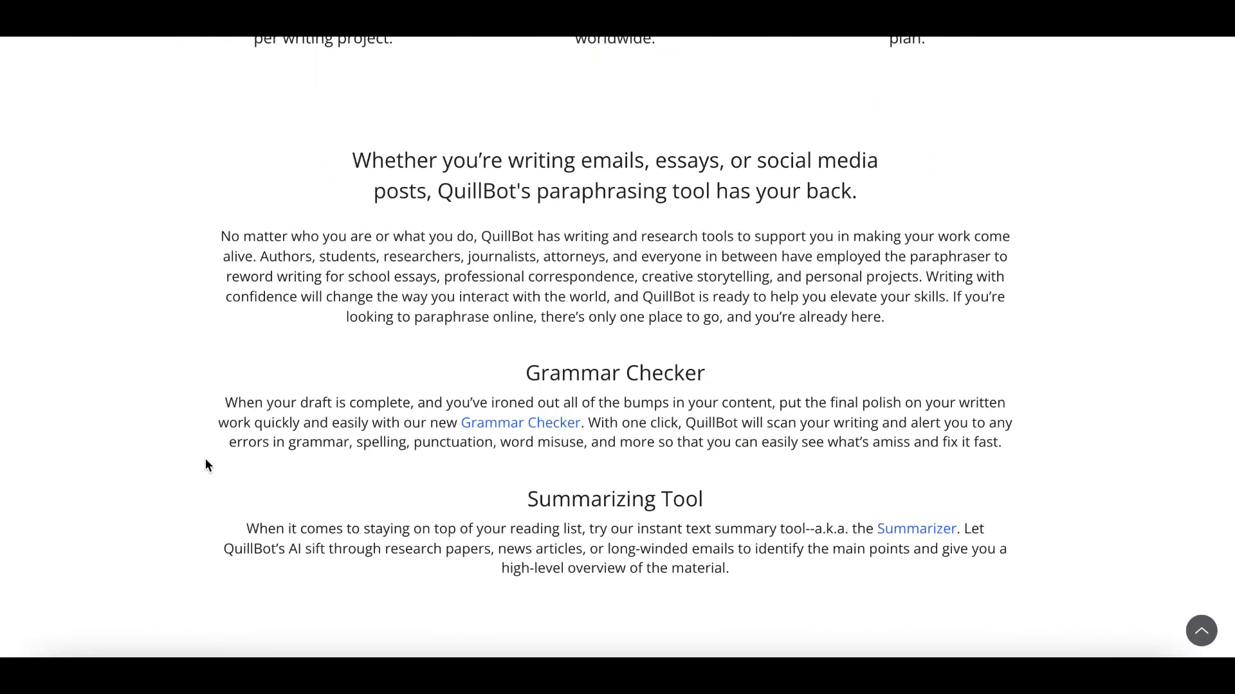
scroll(205, 465, "down", 3)
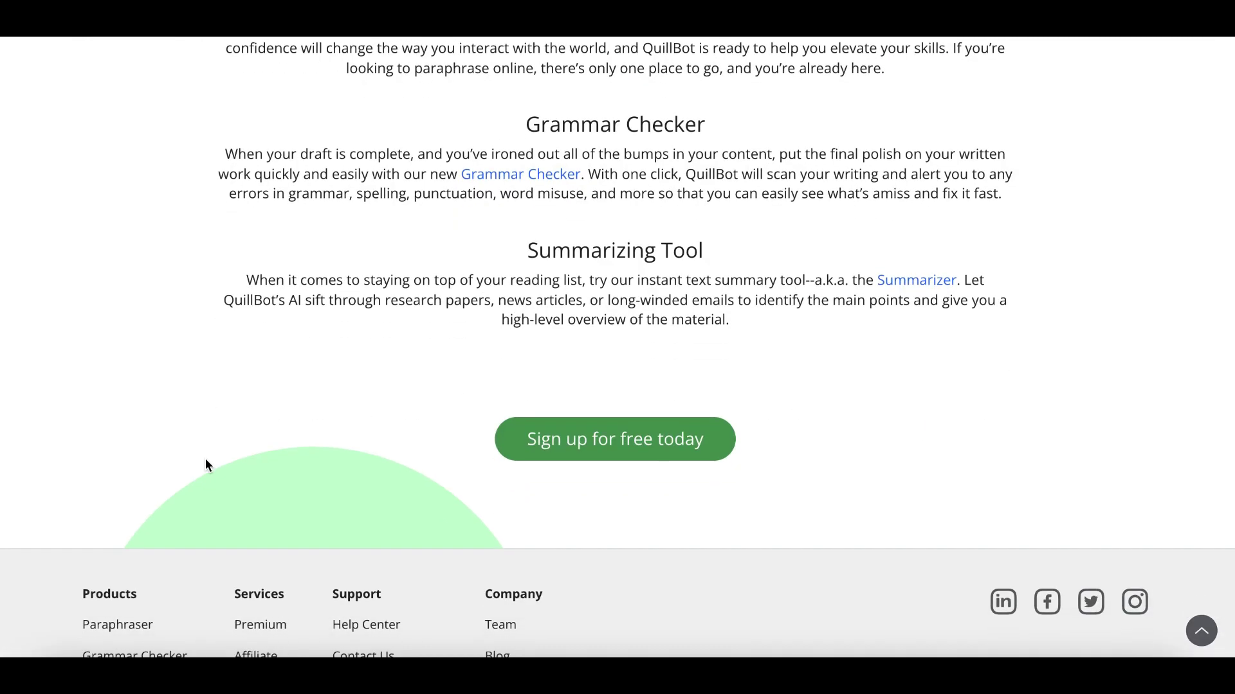
scroll(205, 465, "down", 3)
scroll(206, 465, "up", 15)
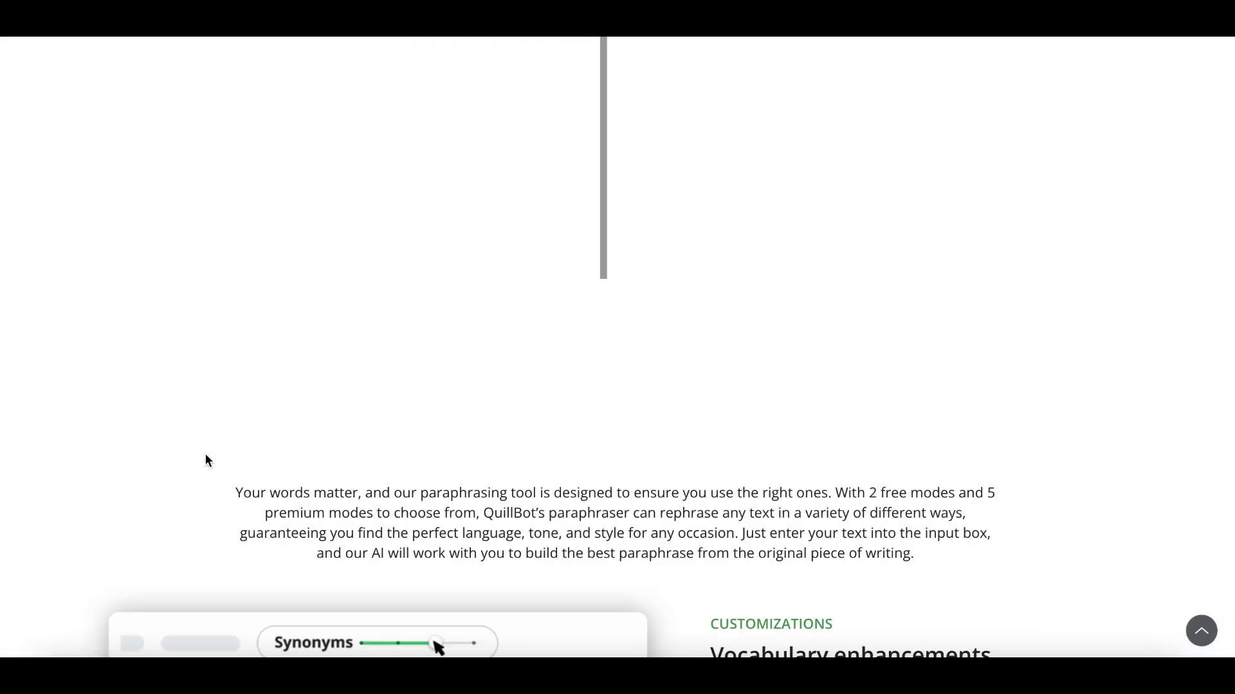
scroll(206, 466, "up", 5)
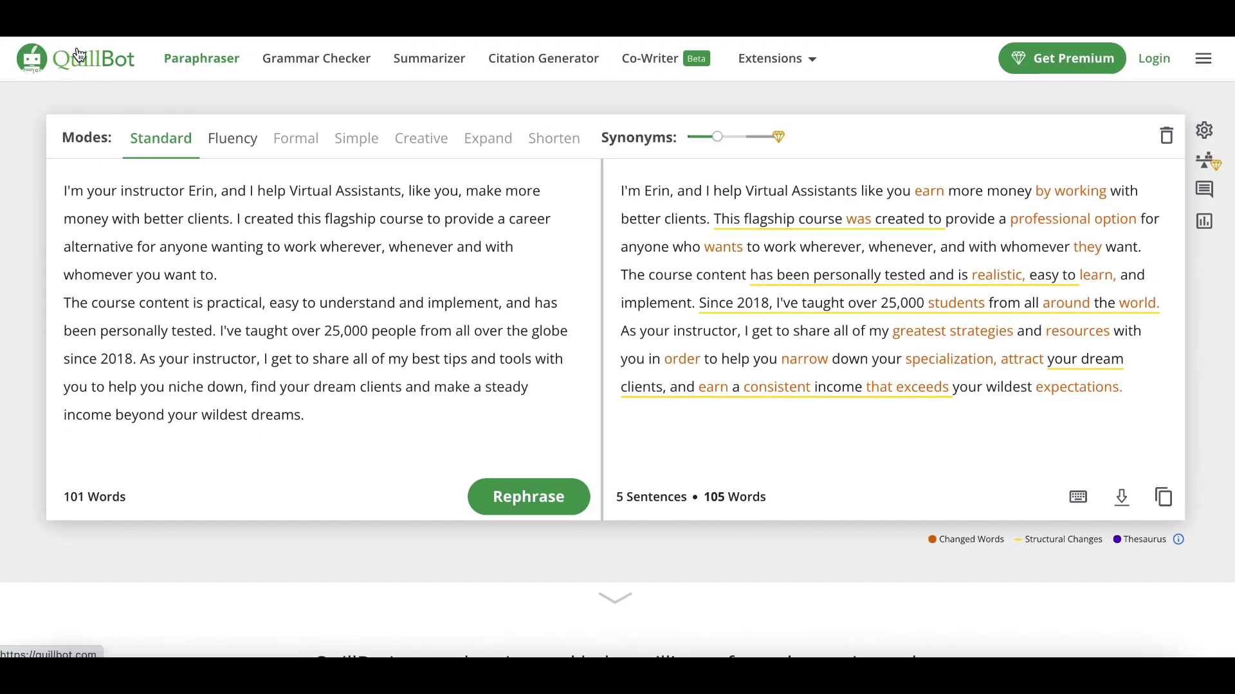